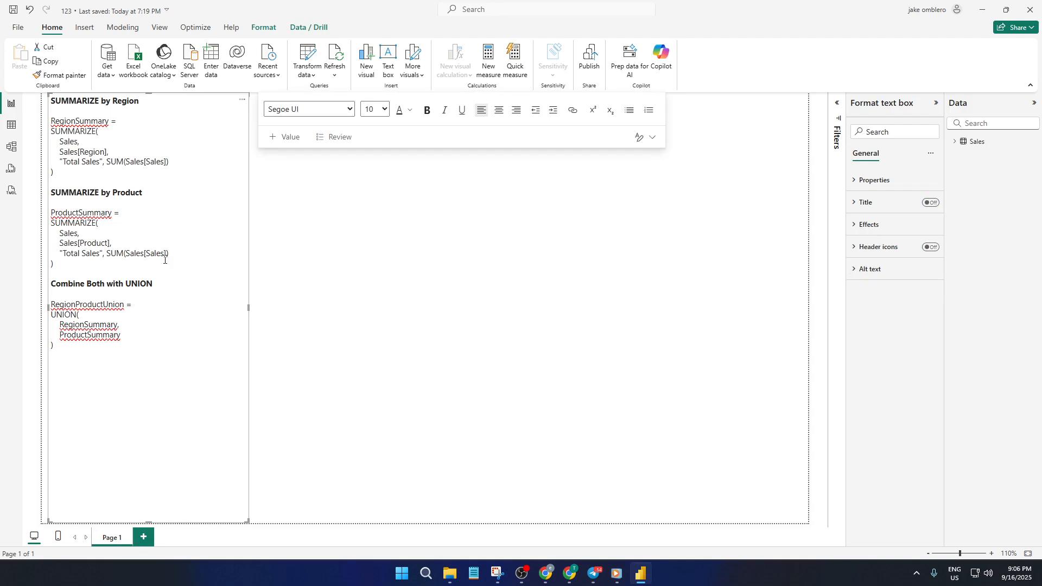
Set all text in the DAX formula text box to font size 14.
key(ctrl+a)
click(380, 109)
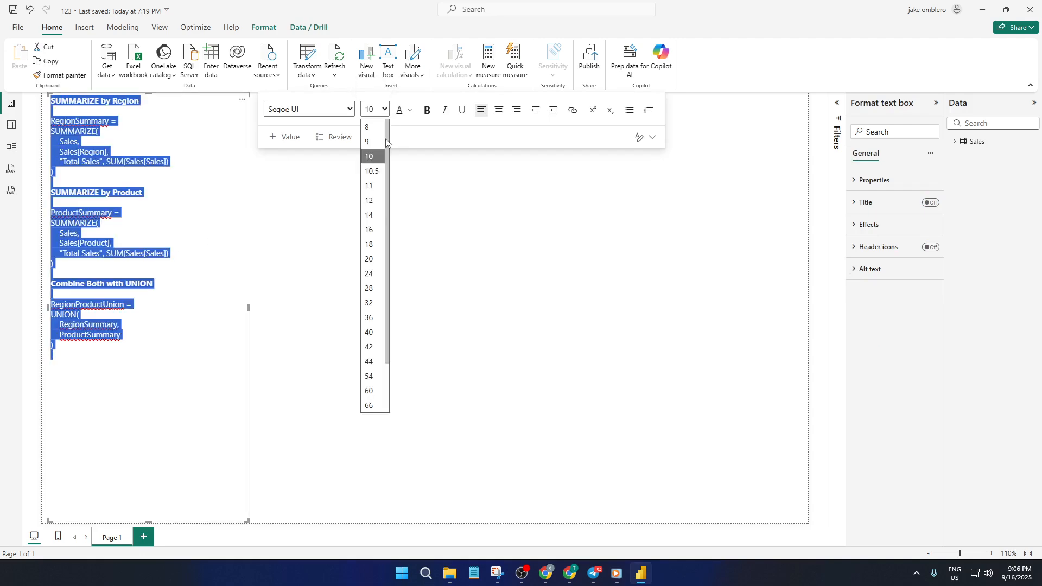
click(371, 215)
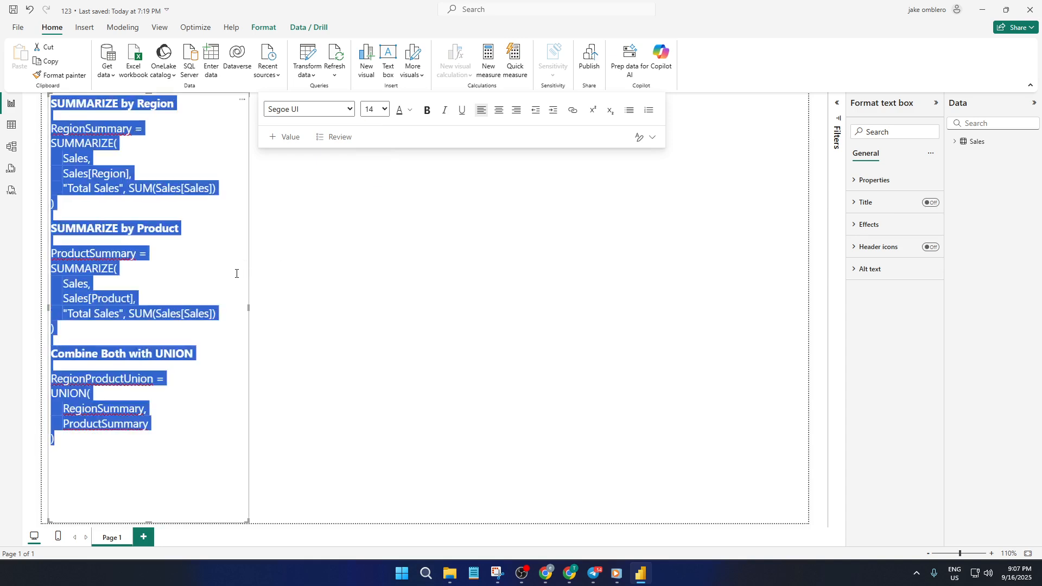
click(331, 301)
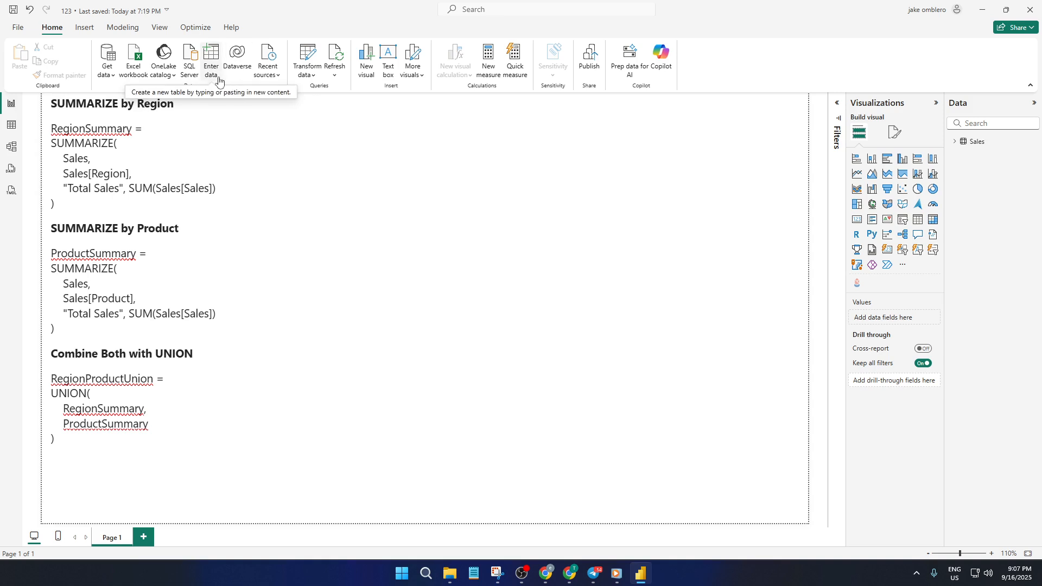
Examine the Sales table's fields and its data rows, and return to the report page.
click(953, 142)
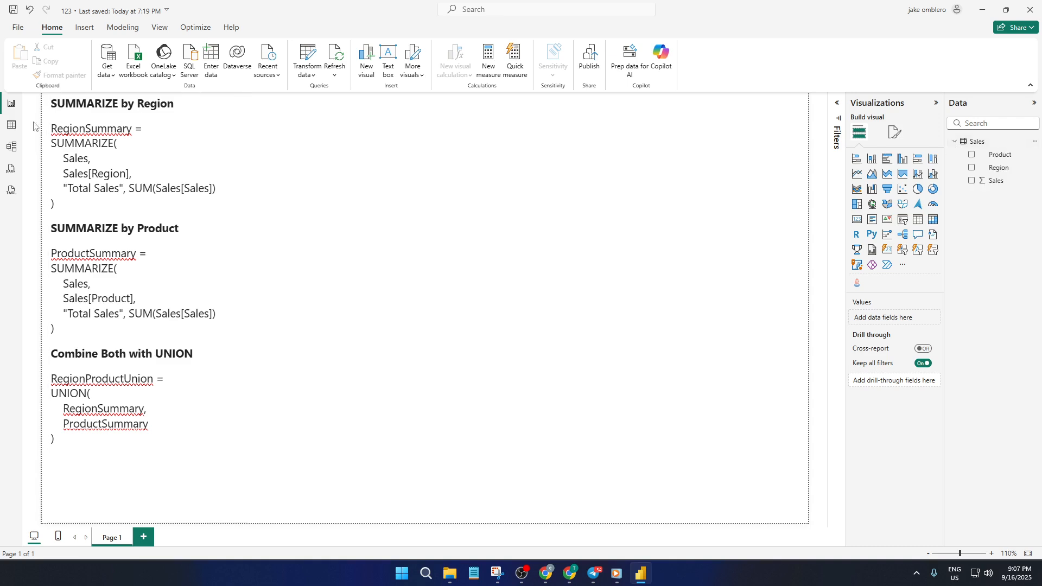
click(12, 125)
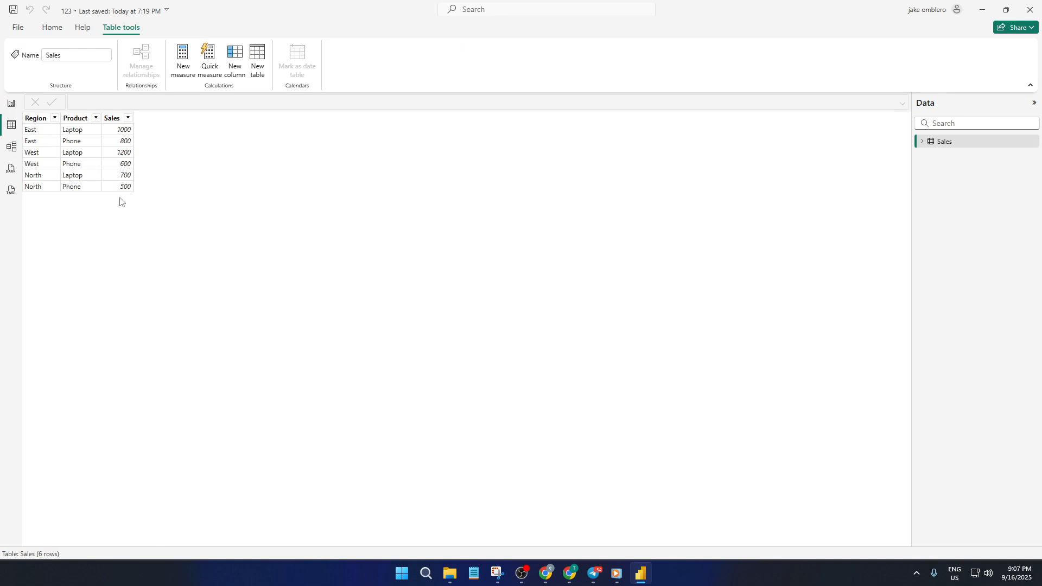
click(19, 103)
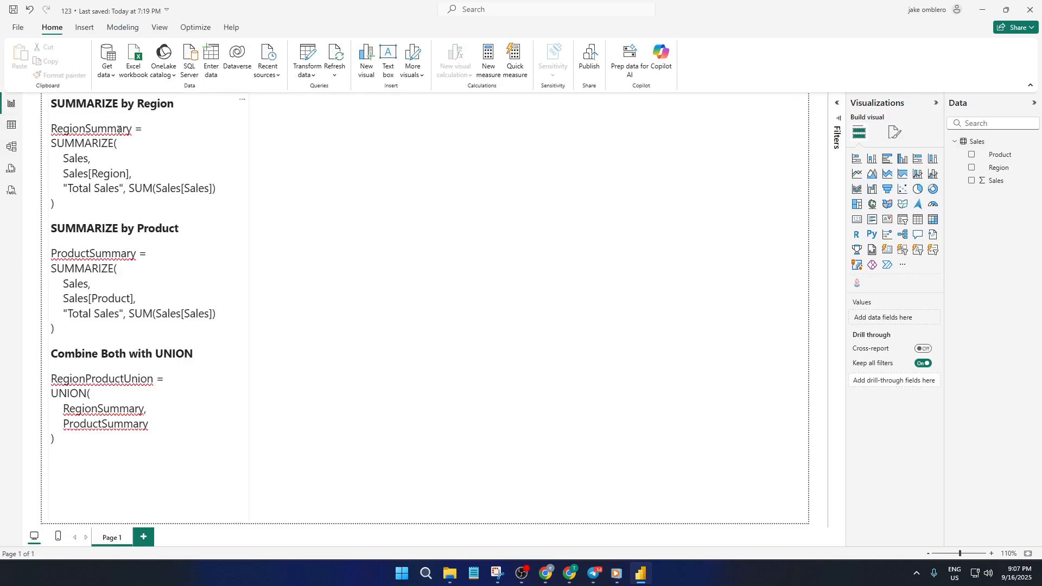
Create the calculated table RegionSummary from the text box's SUMMARIZE formula, grouping Sales by Sales[Region] with "Total Sales" as SUM(Sales[Sales]).
drag(55, 204, 50, 132)
key(ctrl+c)
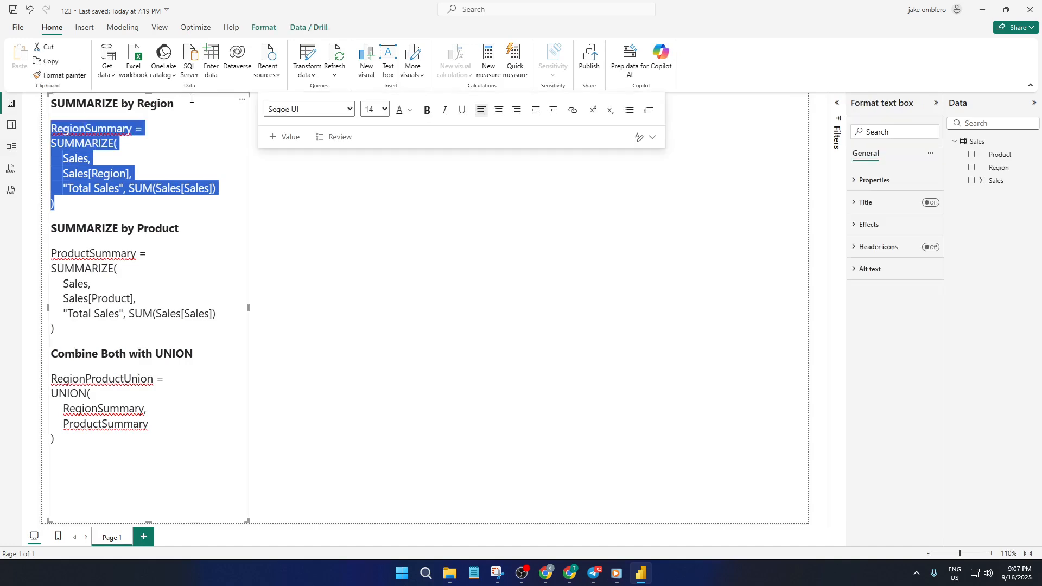
click(123, 28)
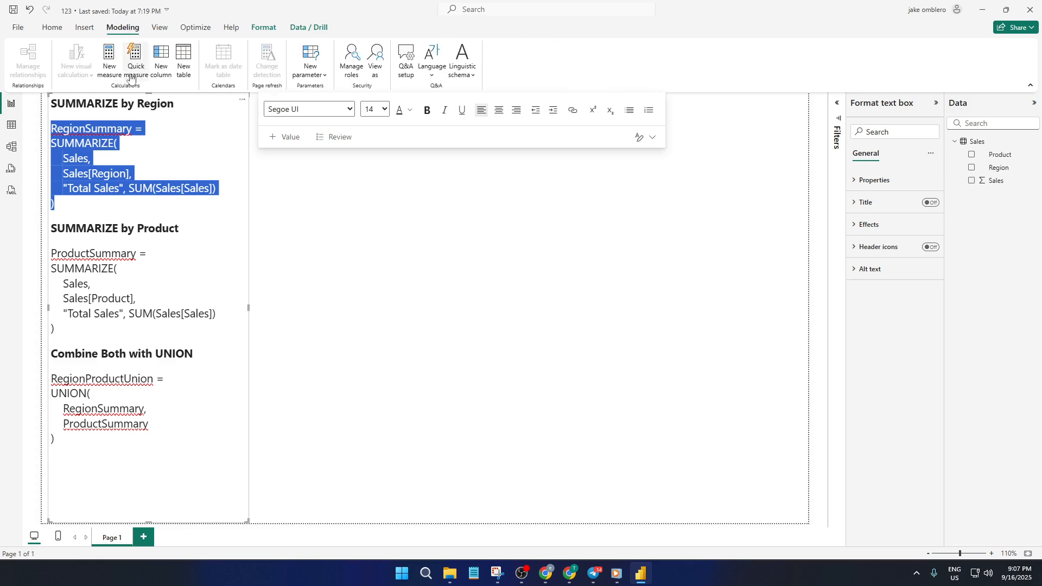
click(183, 62)
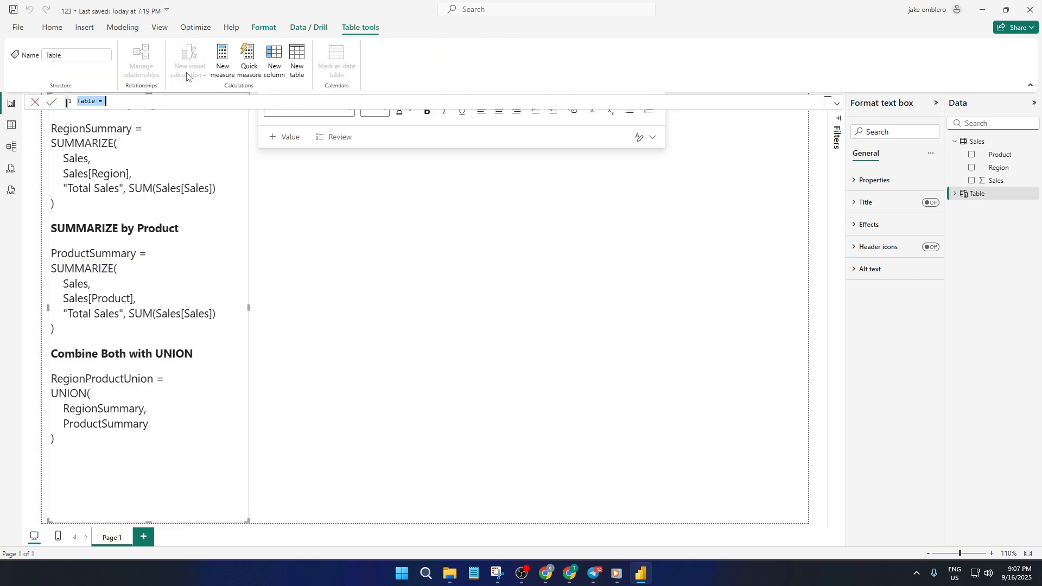
key(ctrl+v)
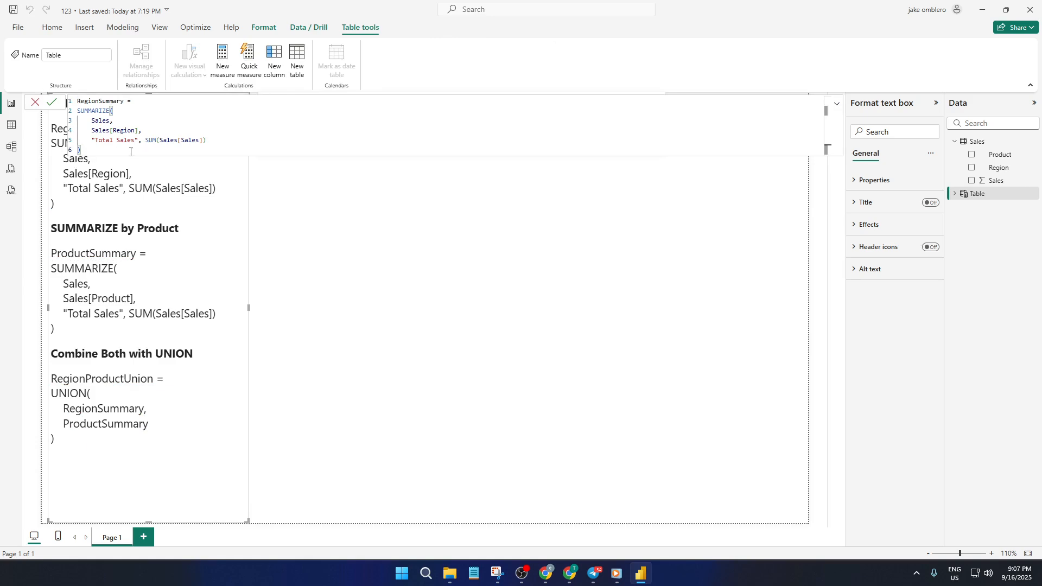
key(Return)
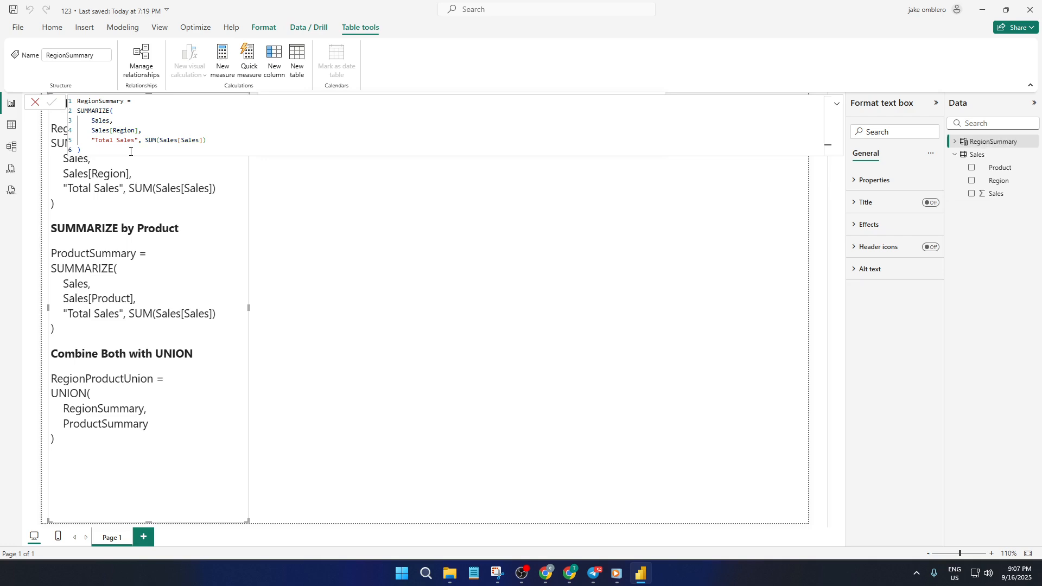
click(993, 142)
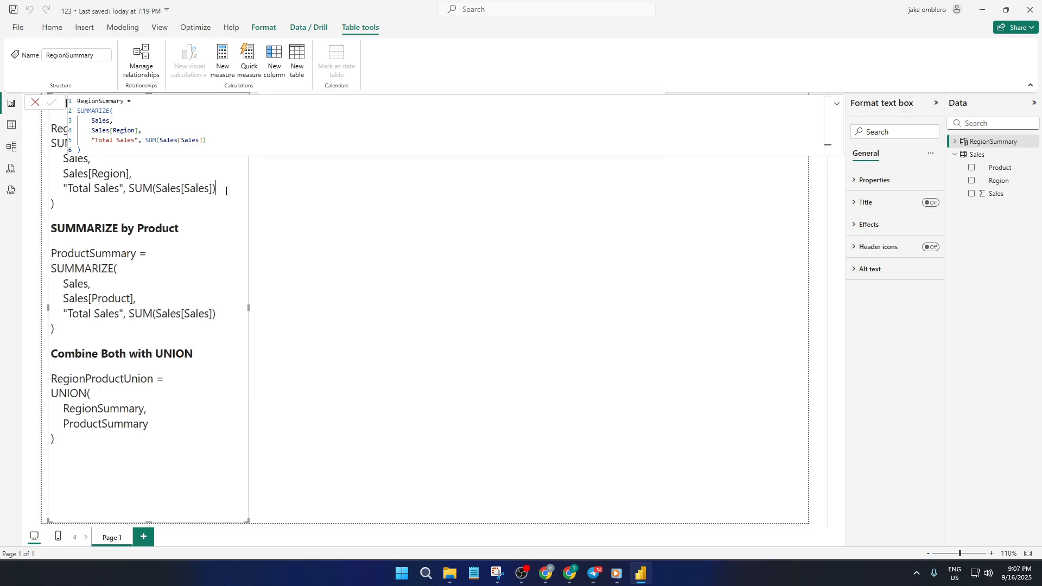
click(280, 198)
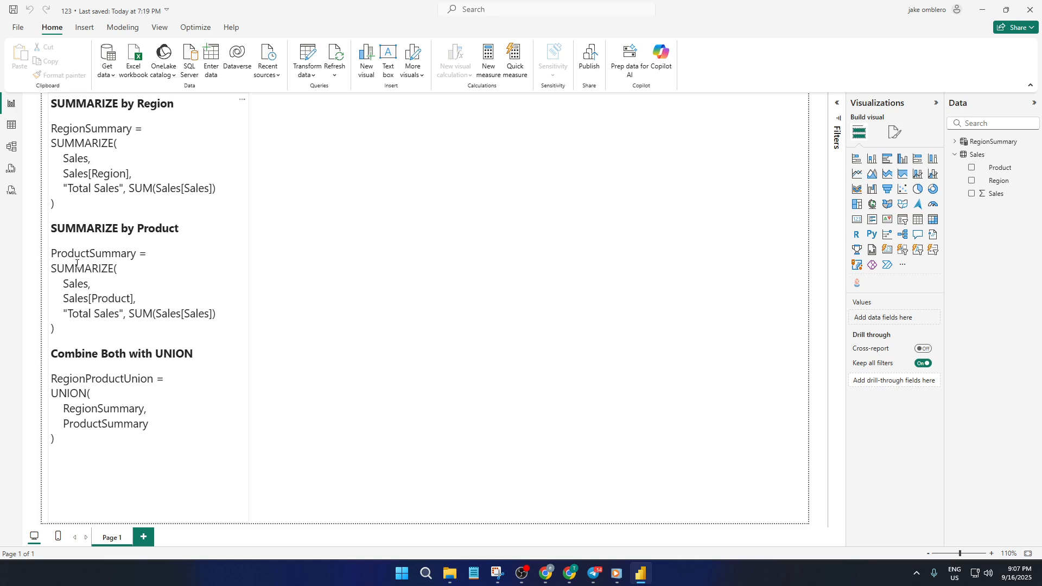
Create the calculated table ProductSummary from the text box's SUMMARIZE formula, grouping Sales by Sales[Product] with "Total Sales" as SUM(Sales[Sales]).
drag(70, 329, 50, 257)
key(ctrl+c)
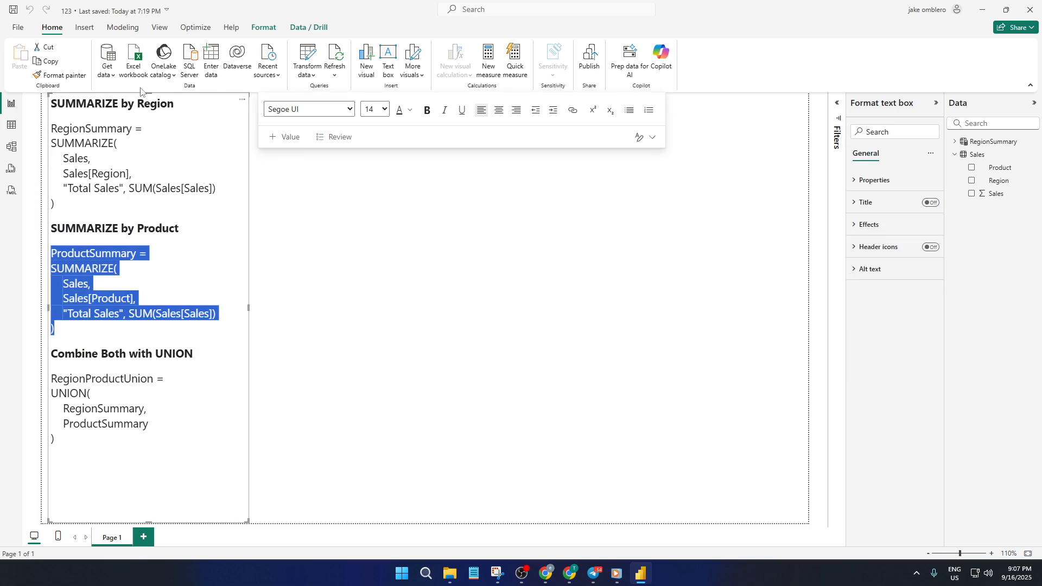
click(124, 31)
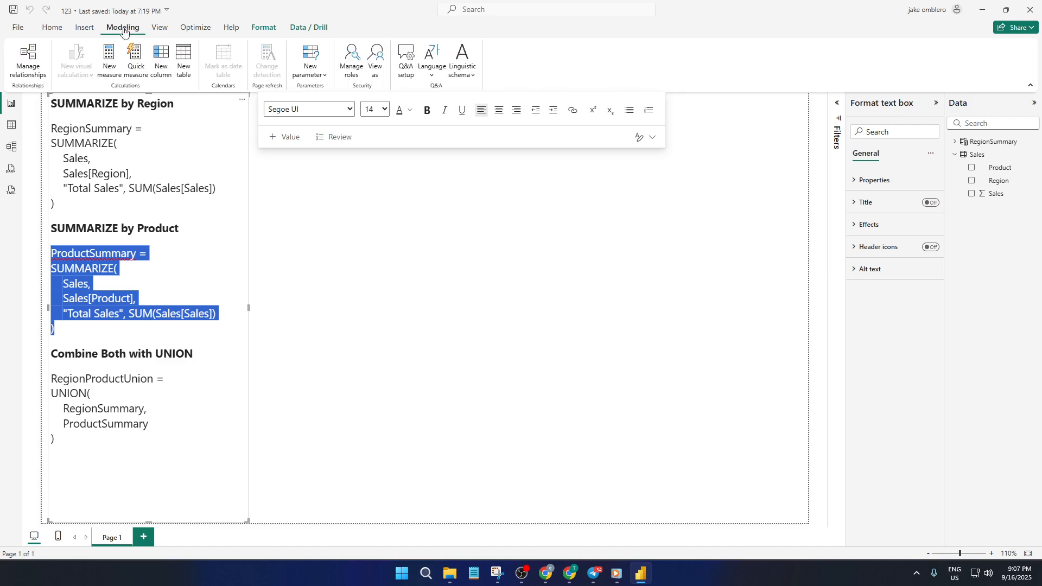
click(184, 61)
key(ctrl+v)
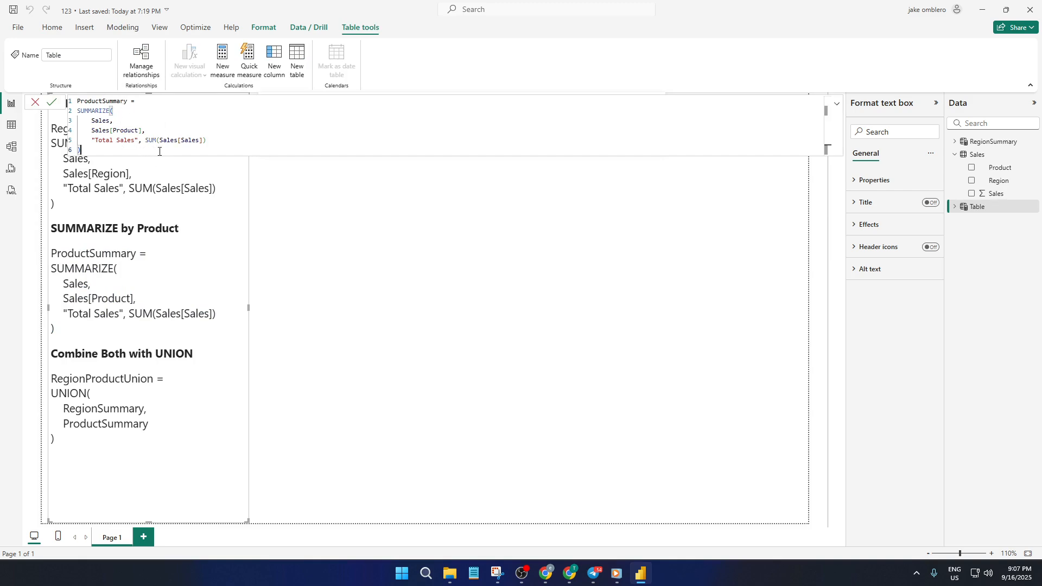
key(Return)
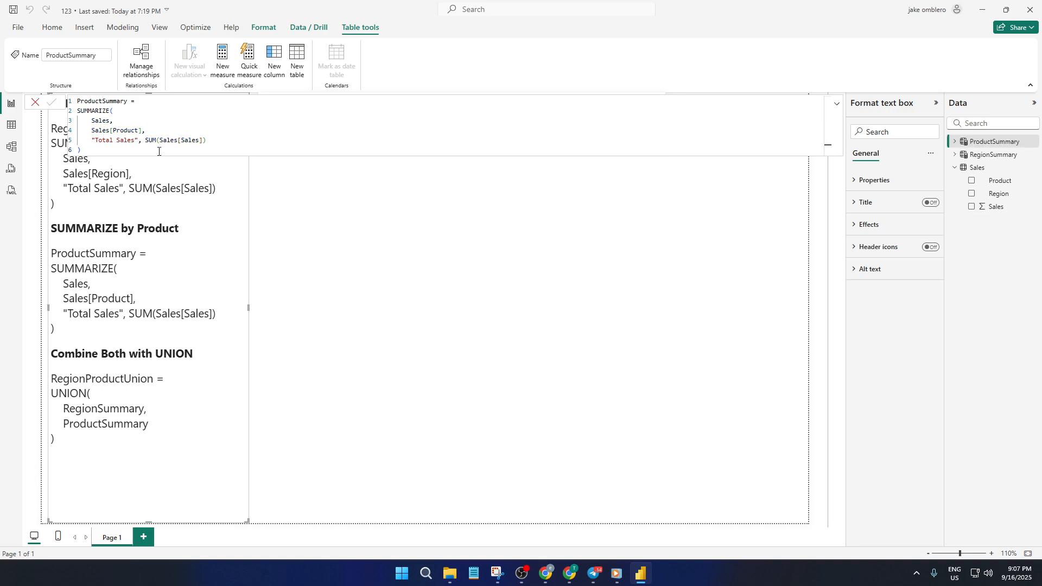
click(398, 308)
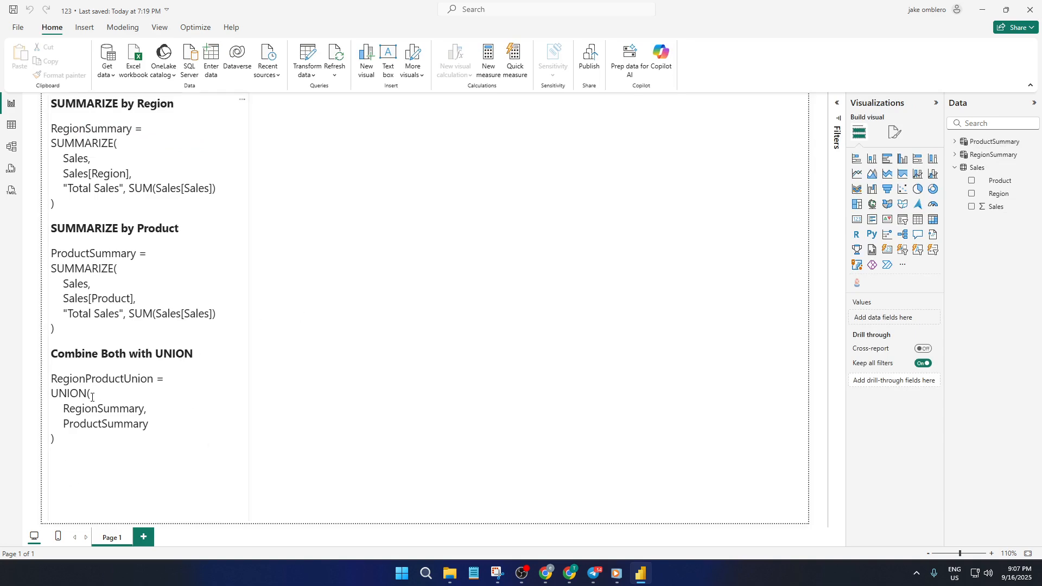
Create the calculated table RegionProductUnion from the text box's formula, combining RegionSummary and ProductSummary with UNION.
drag(78, 440, 51, 378)
key(ctrl+c)
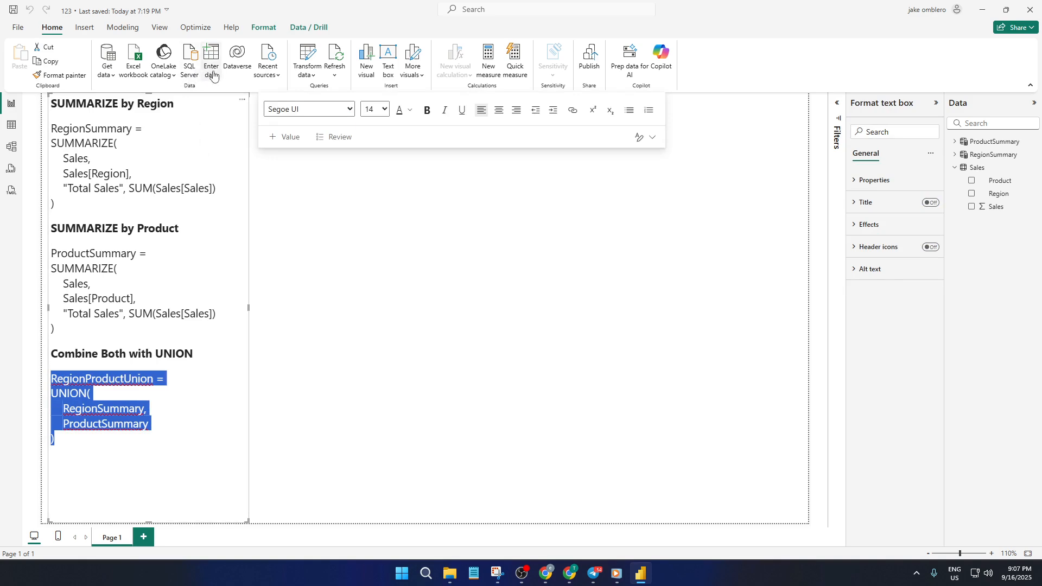
click(124, 28)
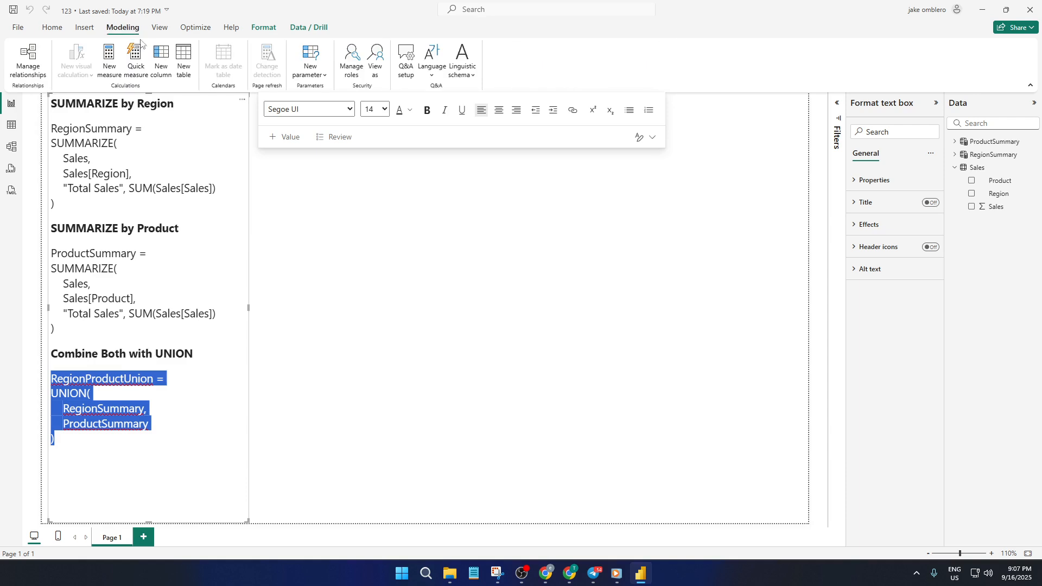
click(184, 71)
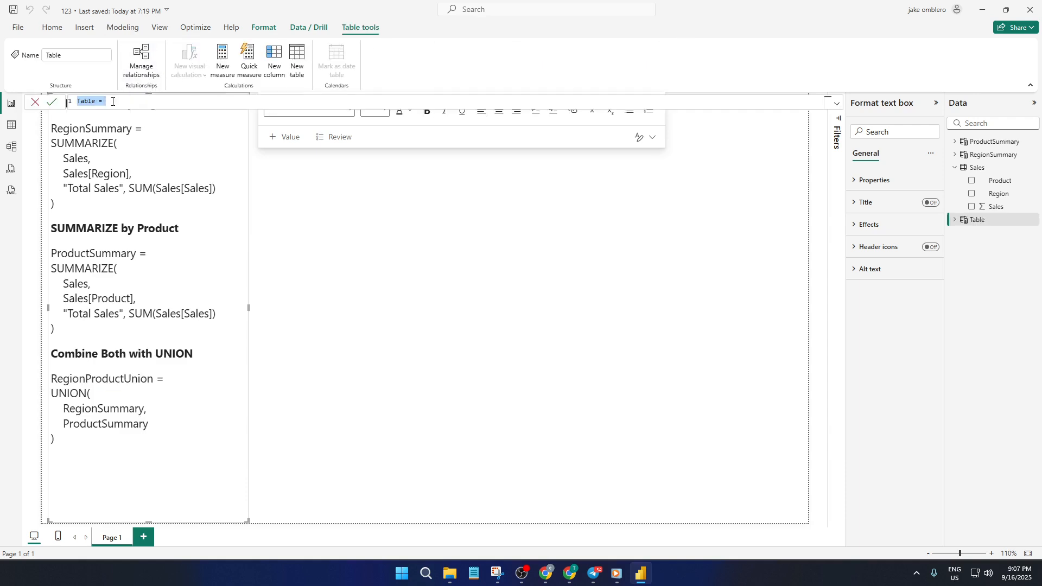
key(ctrl+v)
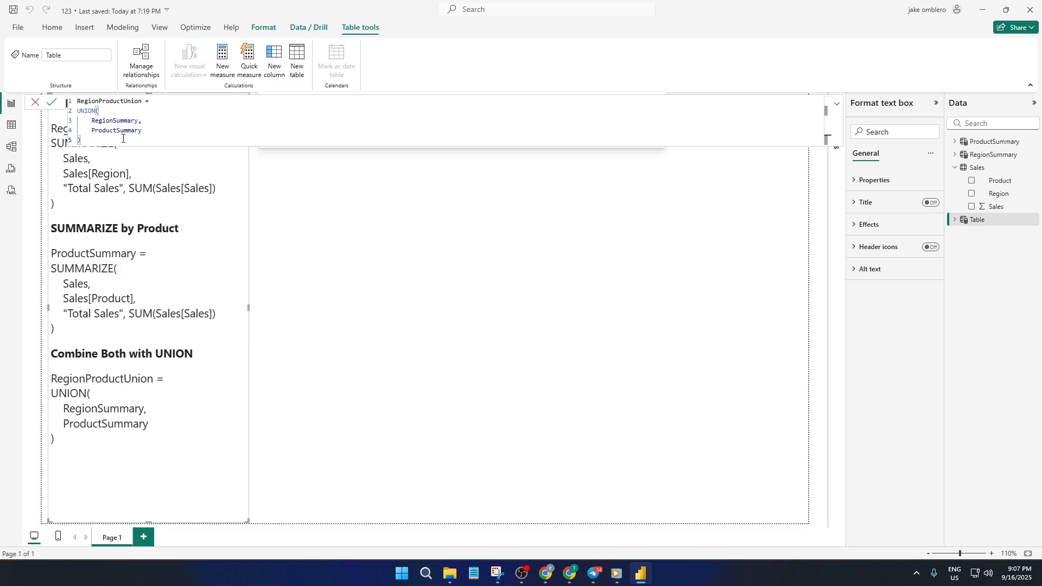
key(Return)
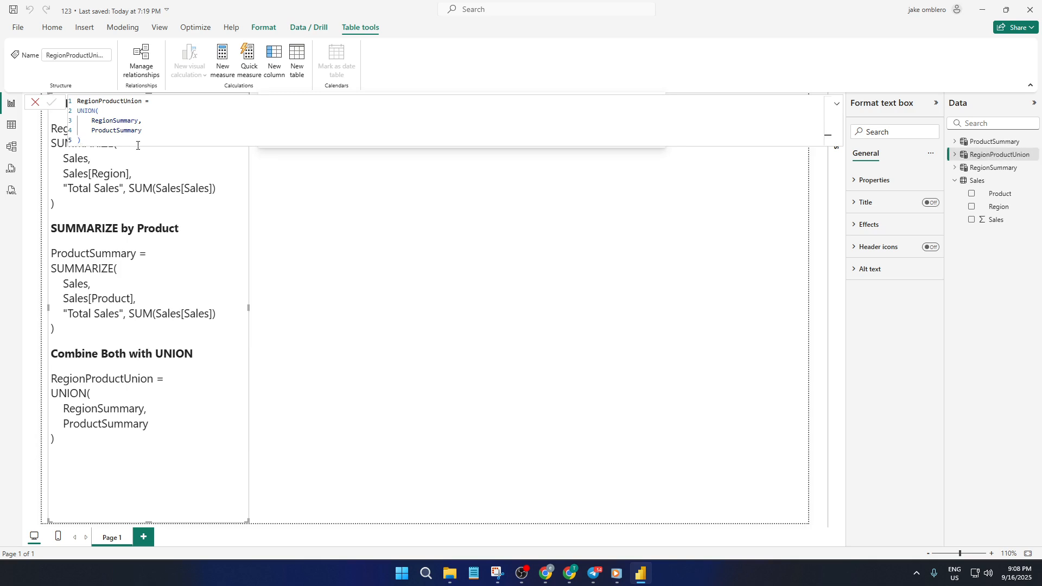
click(511, 221)
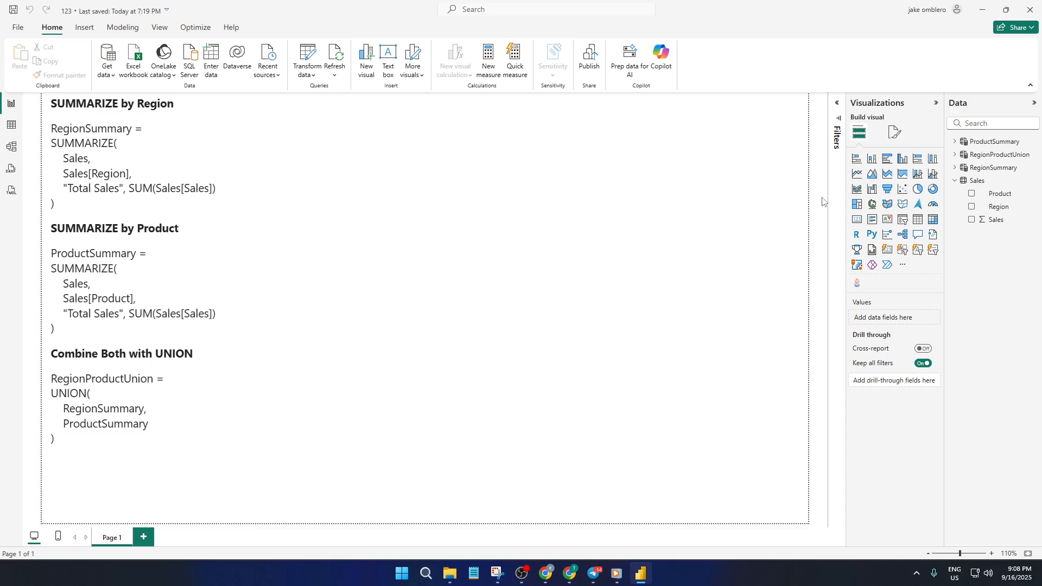
Add a table visual to the report page with Region and Total Sales from RegionProductUnion.
click(918, 220)
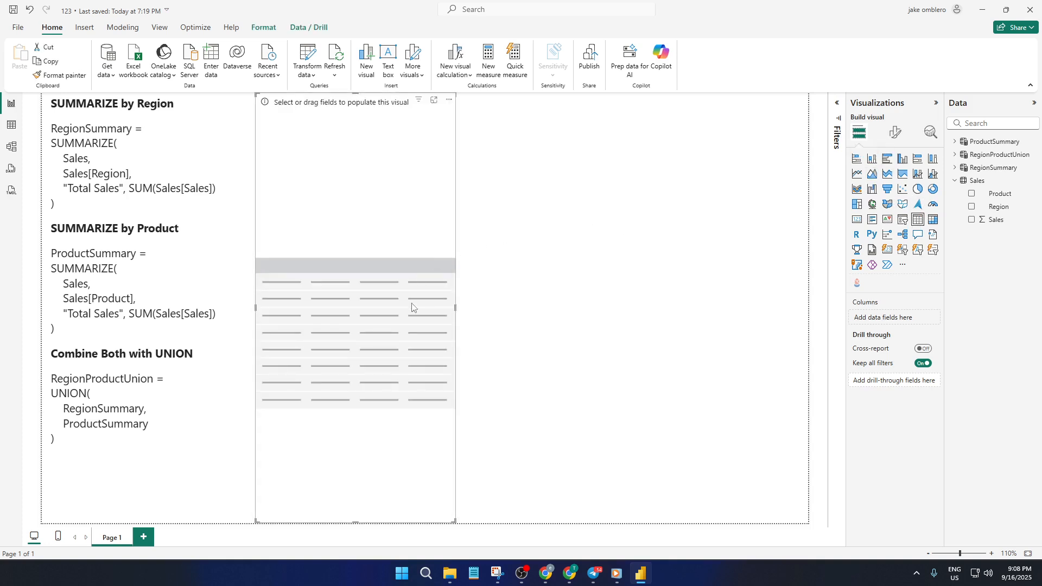
click(957, 155)
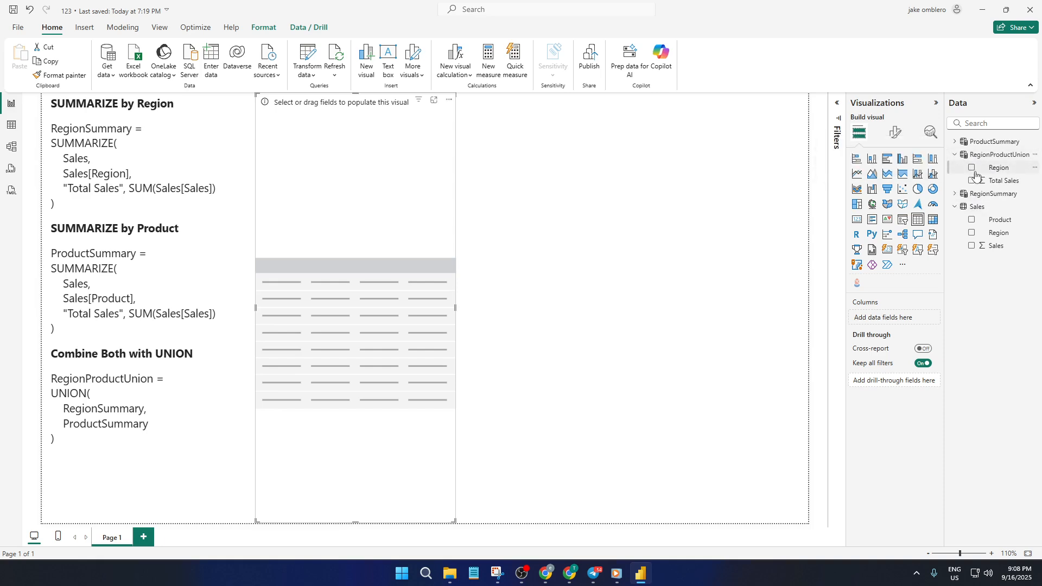
click(972, 168)
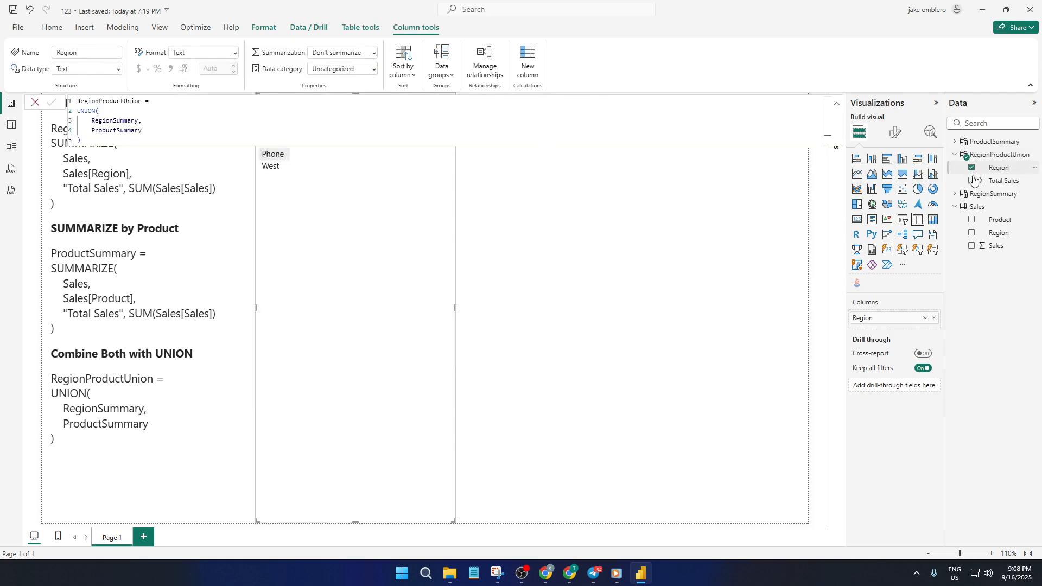
click(971, 181)
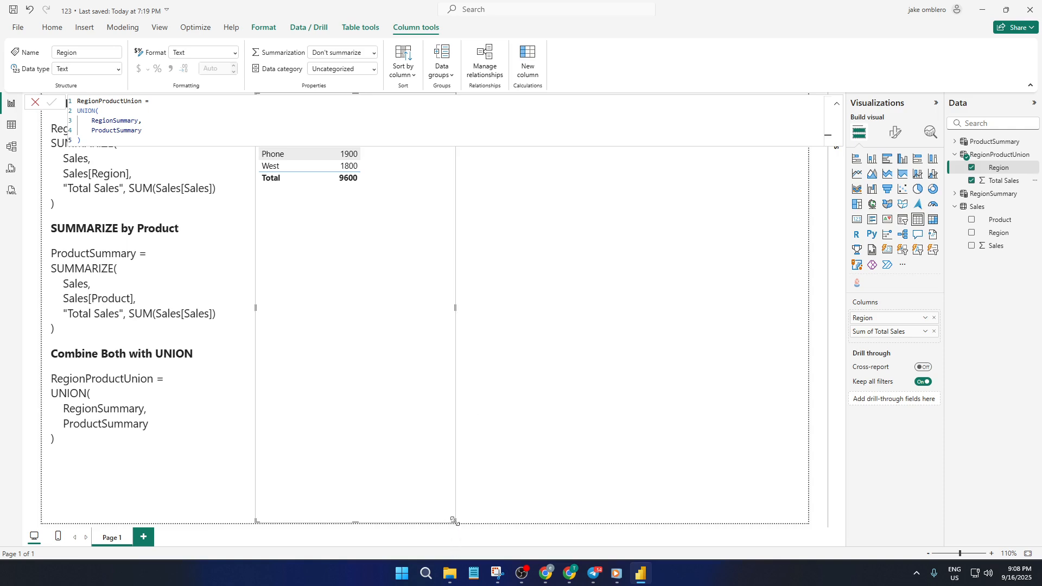
Shrink the table visual in height and width to fit closely around its rows and columns.
drag(455, 521, 443, 205)
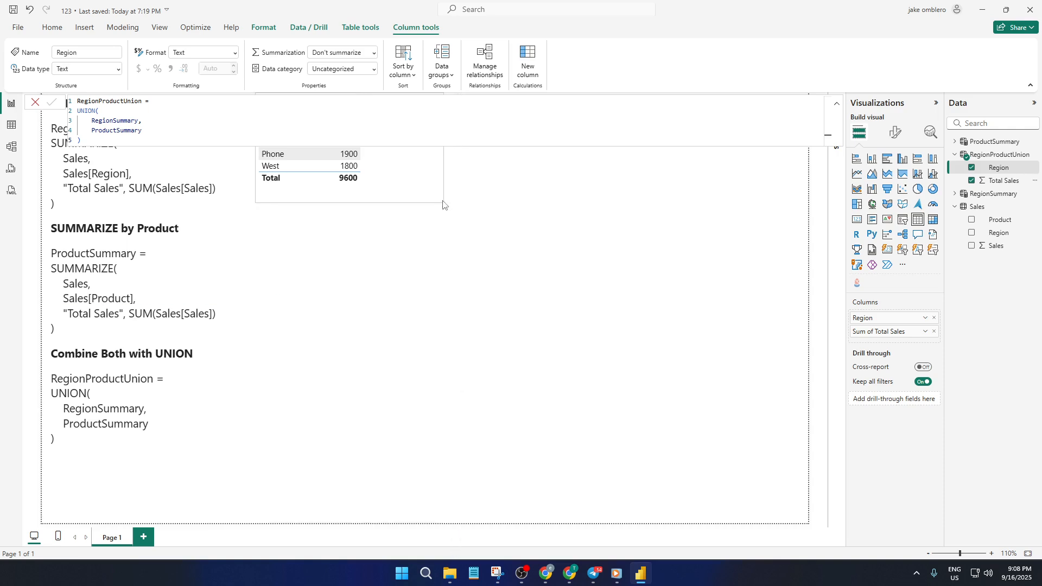
click(507, 210)
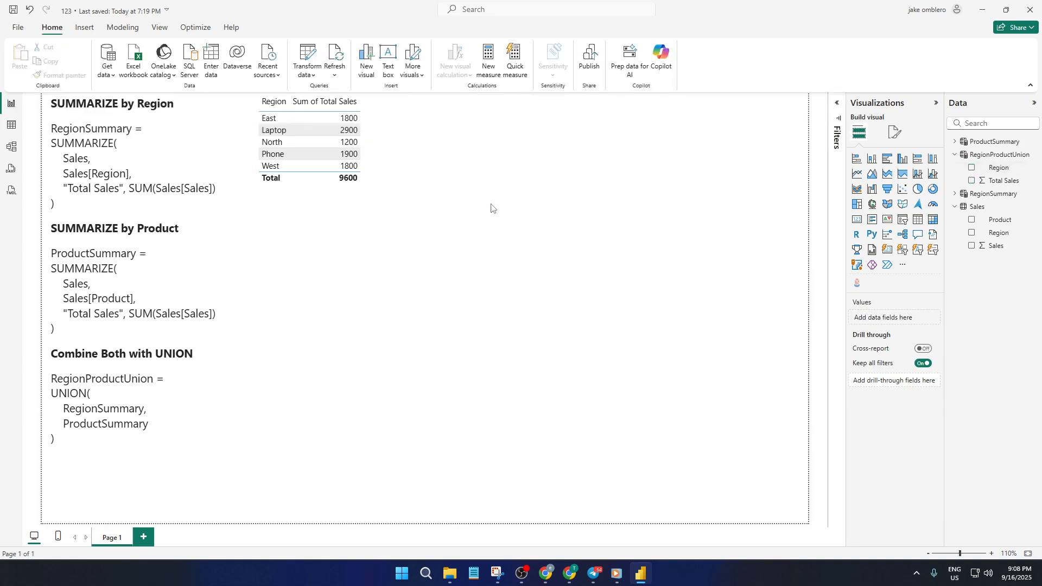
click(399, 189)
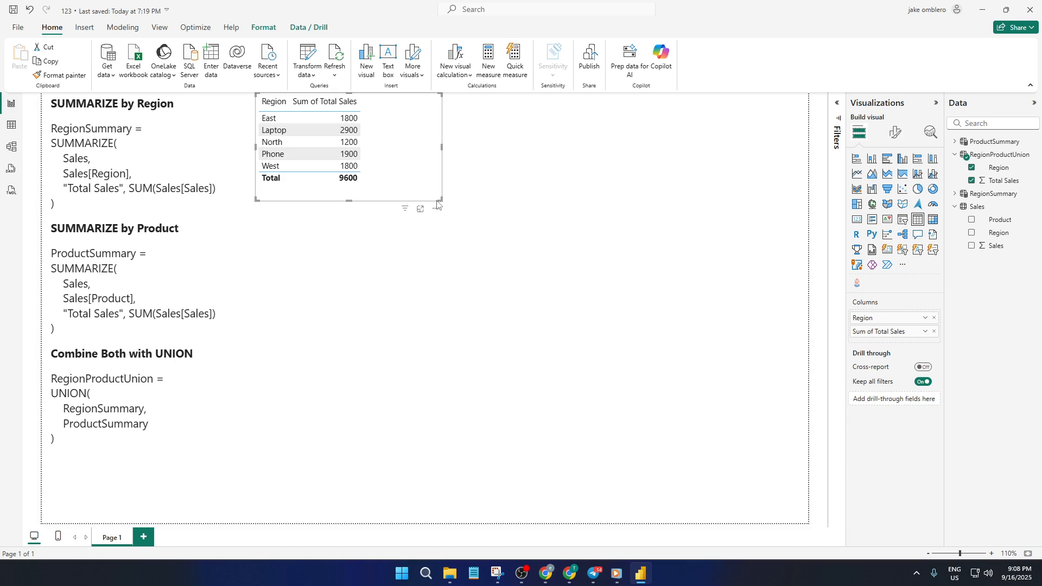
drag(440, 202, 393, 192)
click(619, 240)
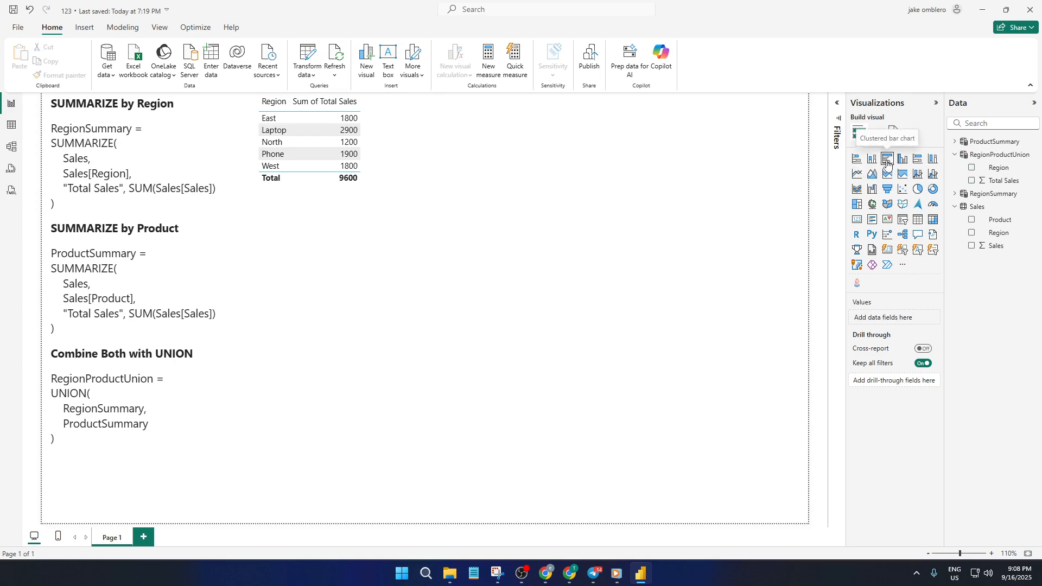
Add a stacked column chart beside the table visual, showing Total Sales by Region from RegionProductUnion.
click(872, 158)
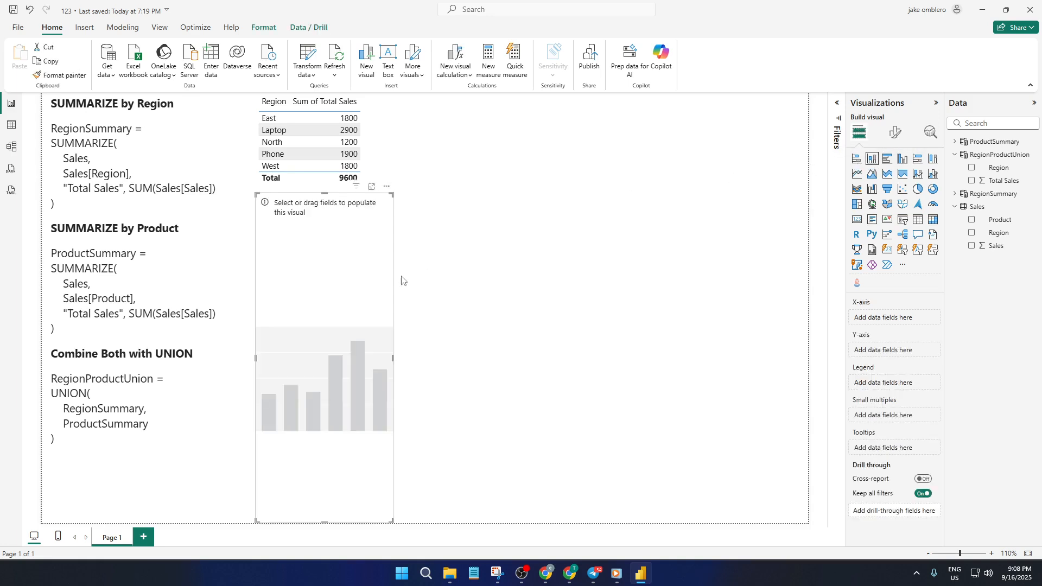
drag(402, 279, 504, 217)
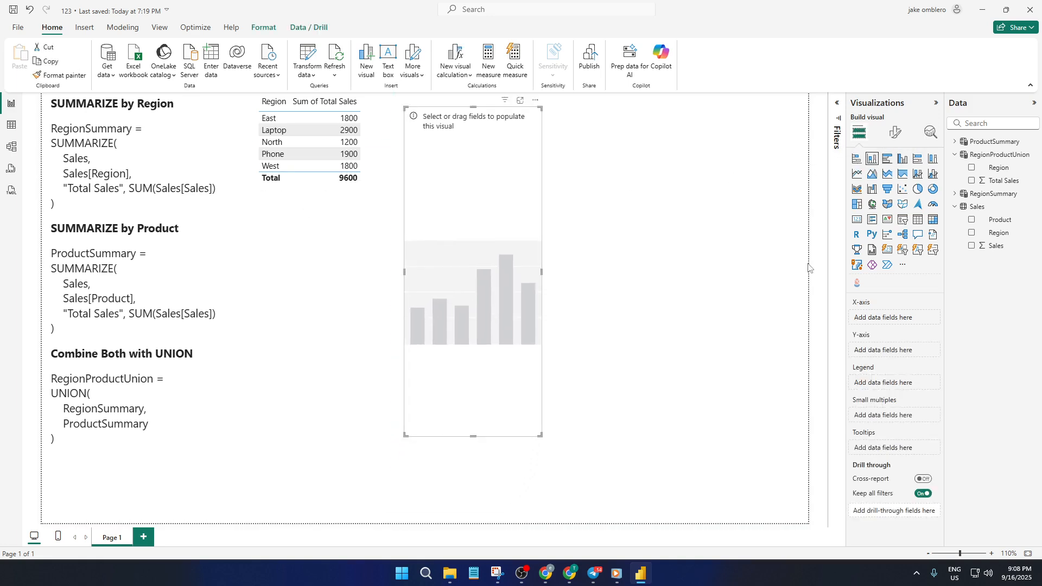
click(971, 168)
click(971, 181)
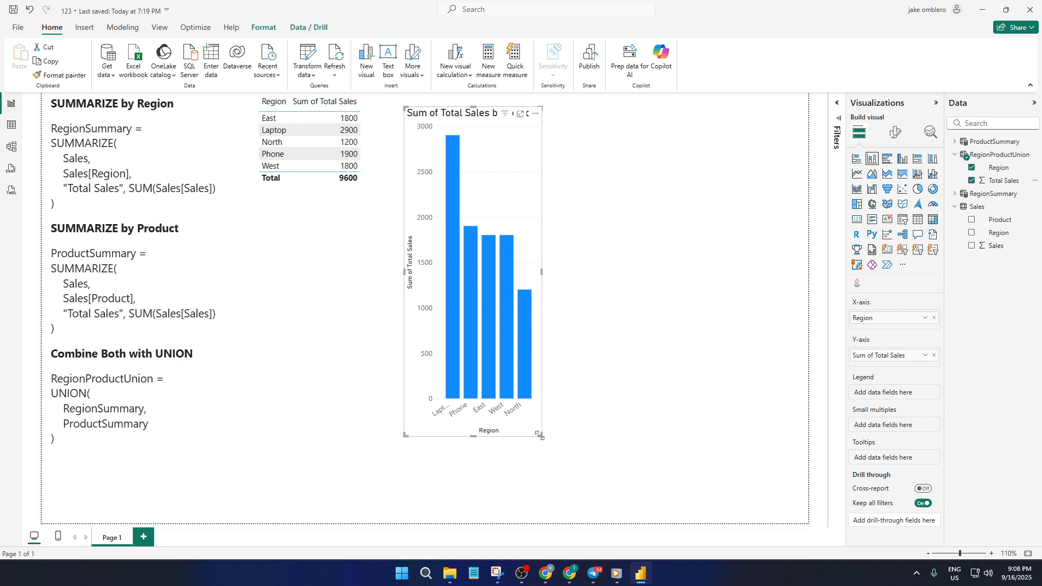
Make the column chart wider and shorter, and move it slightly closer to the table visual.
drag(540, 435, 587, 314)
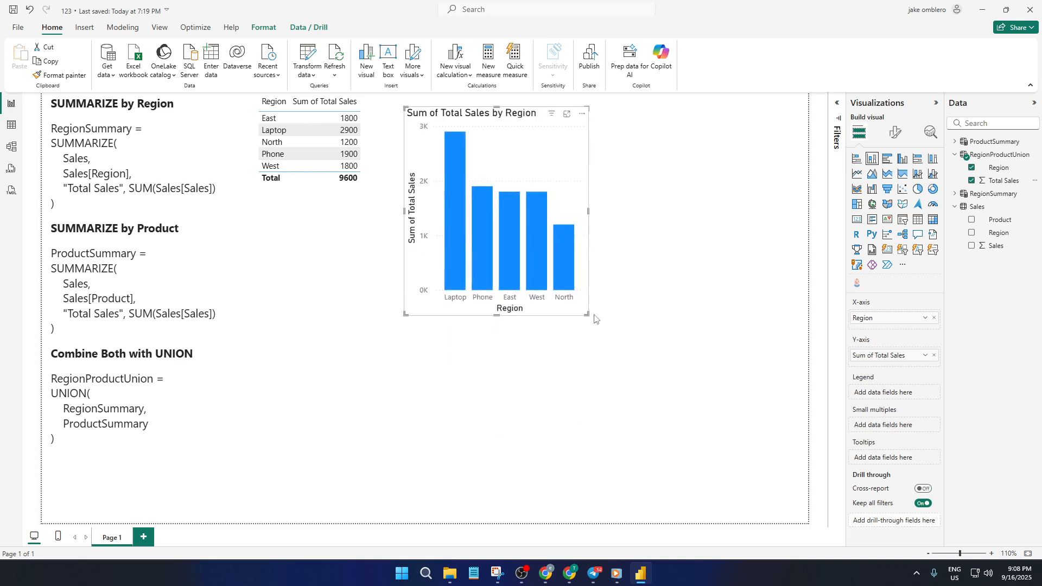
click(638, 336)
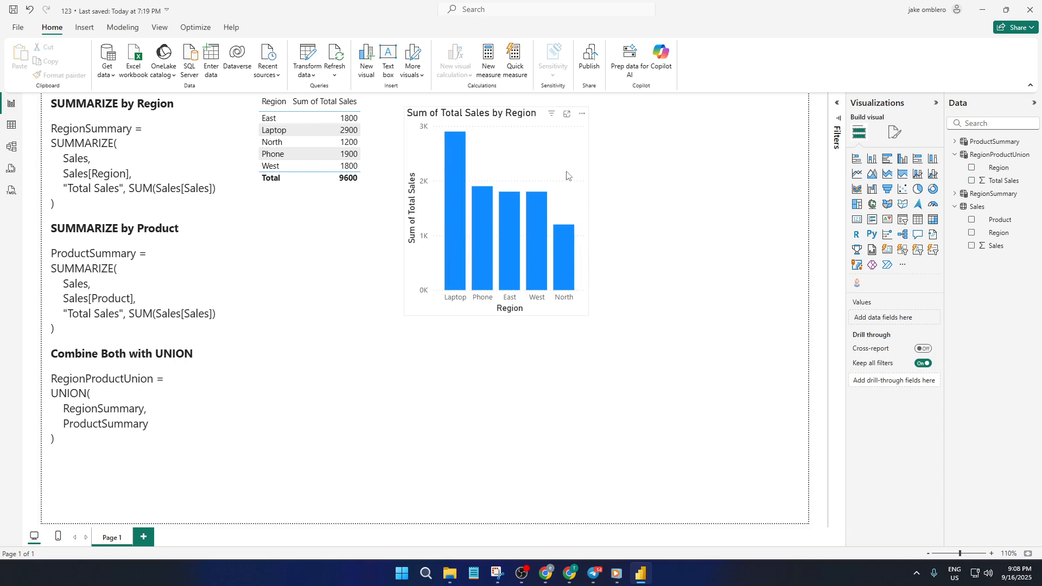
drag(558, 175, 549, 172)
click(700, 237)
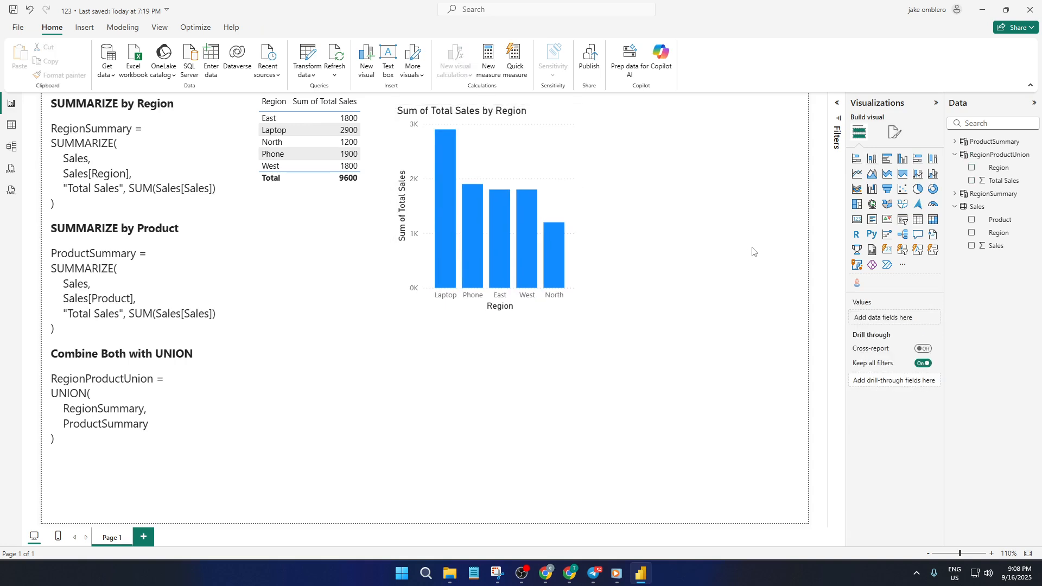